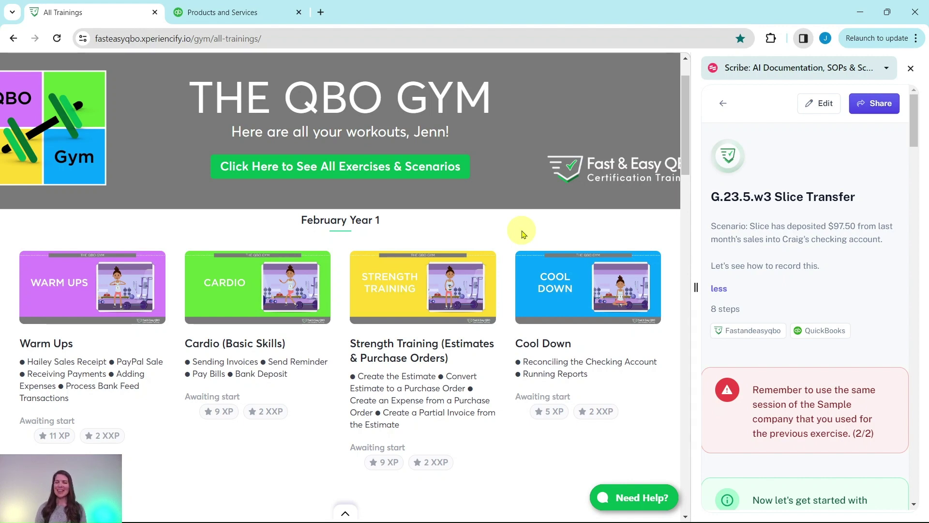
Step: Open the May Year 1 Warm Ups workout from All Trainings in the QBO Gym
scroll(343, 245, "down", 8)
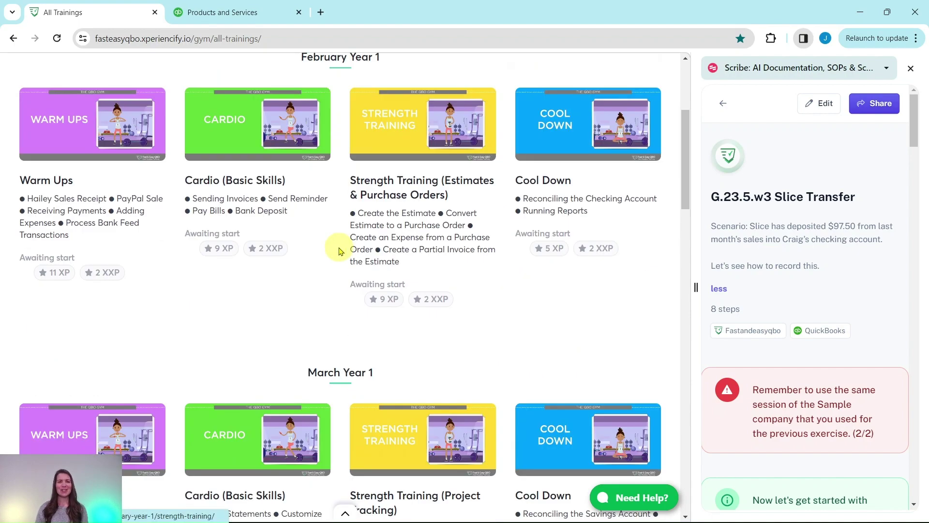
scroll(321, 238, "down", 12)
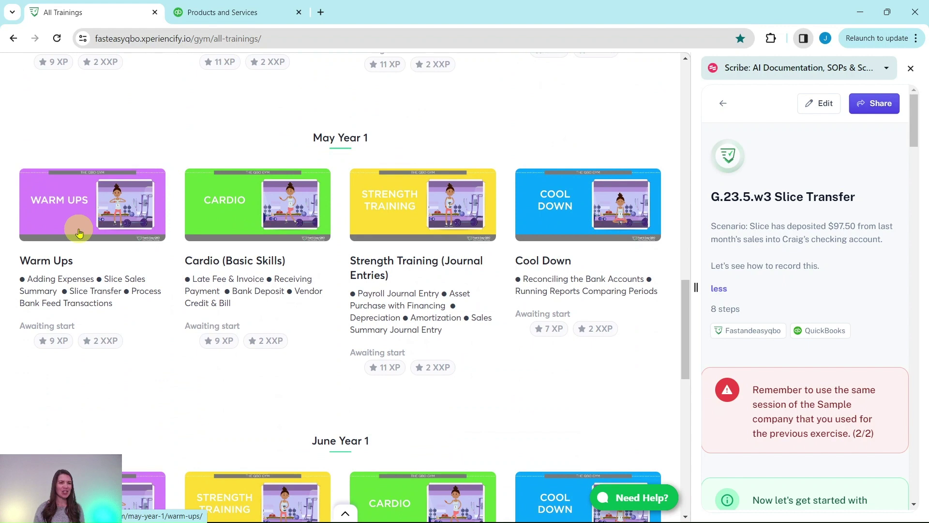
left_click(80, 234)
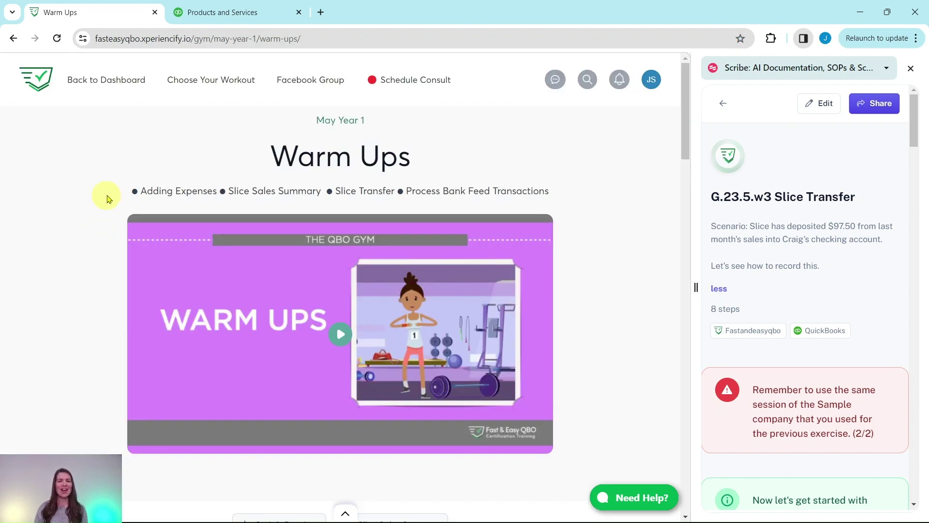
scroll(107, 199, "down", 3)
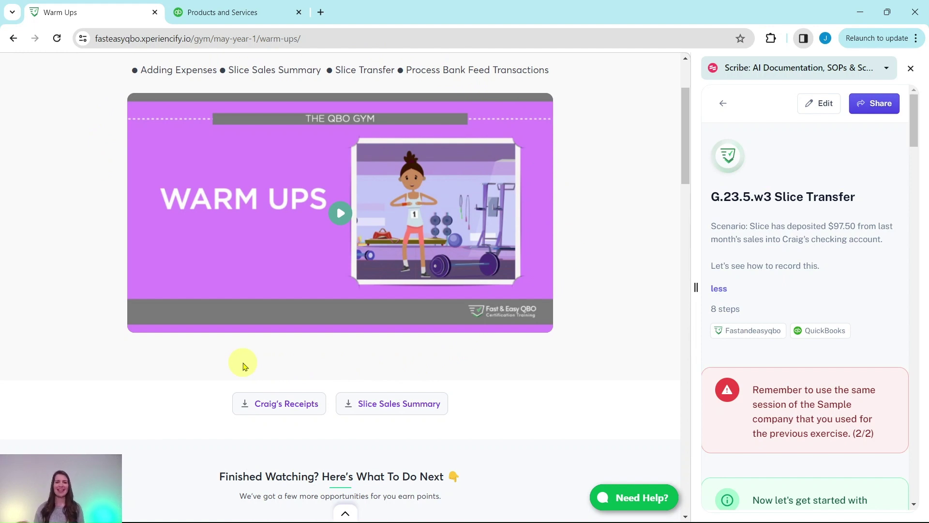
scroll(271, 366, "down", 6)
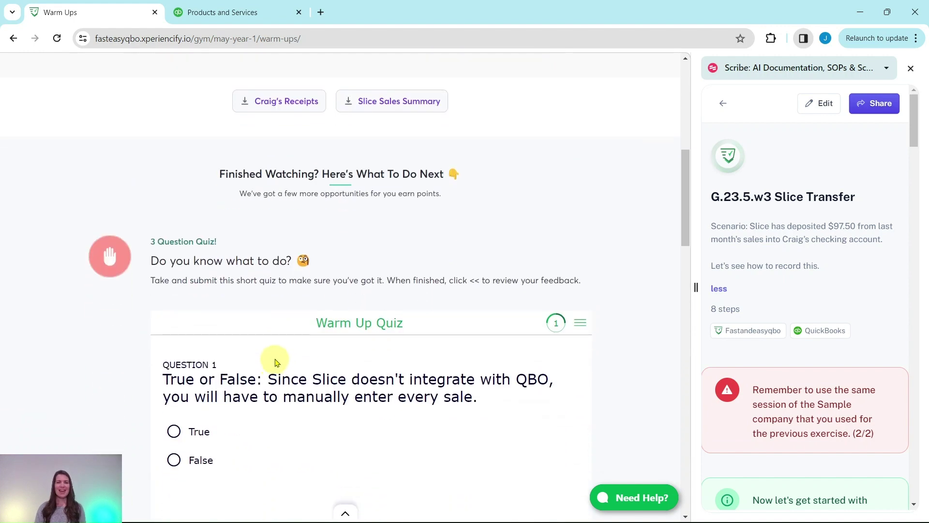
scroll(275, 362, "down", 3)
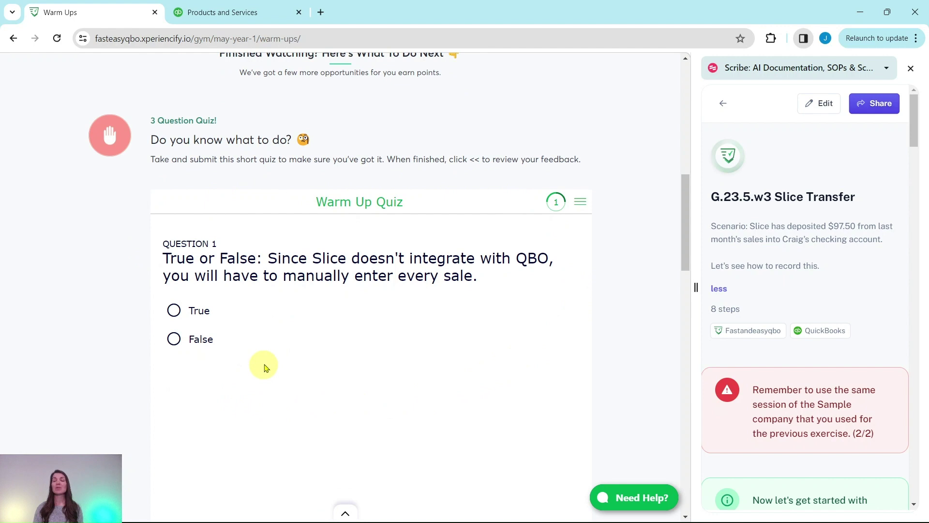
scroll(353, 296, "down", 6)
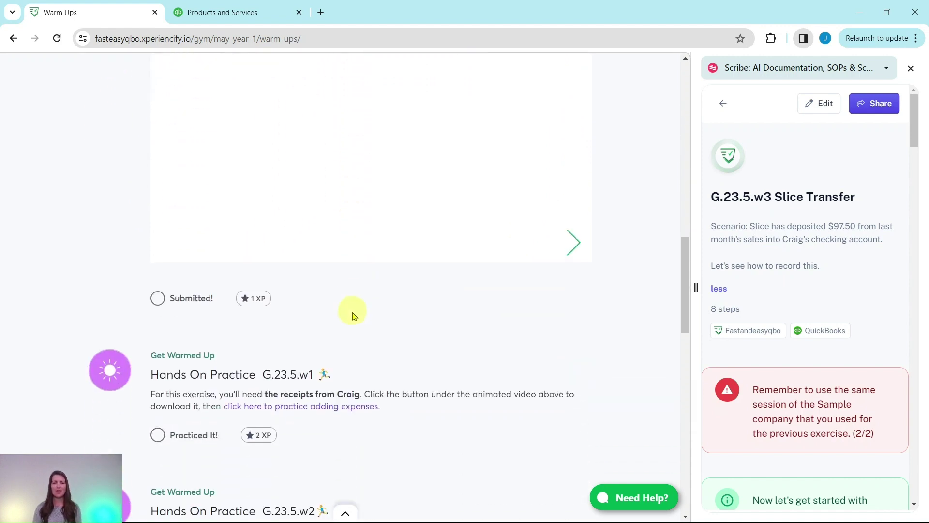
scroll(353, 317, "down", 5)
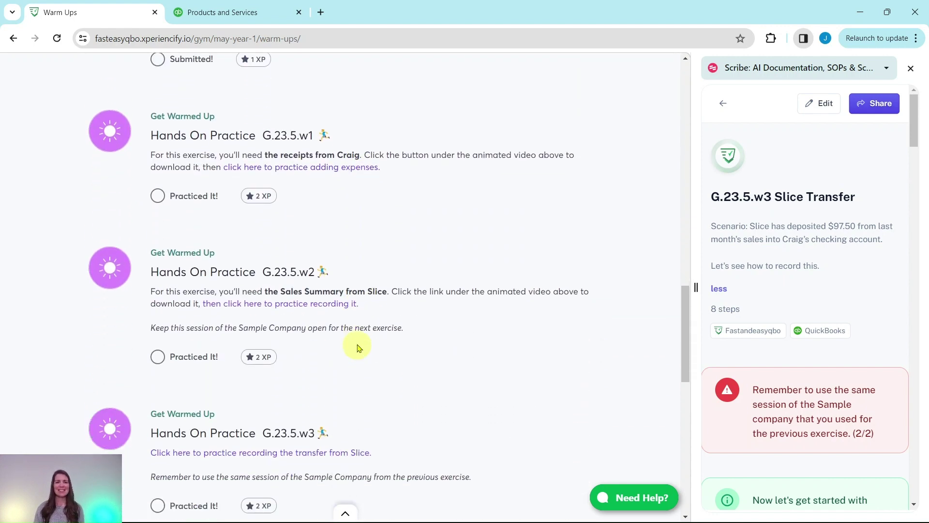
scroll(357, 347, "down", 7)
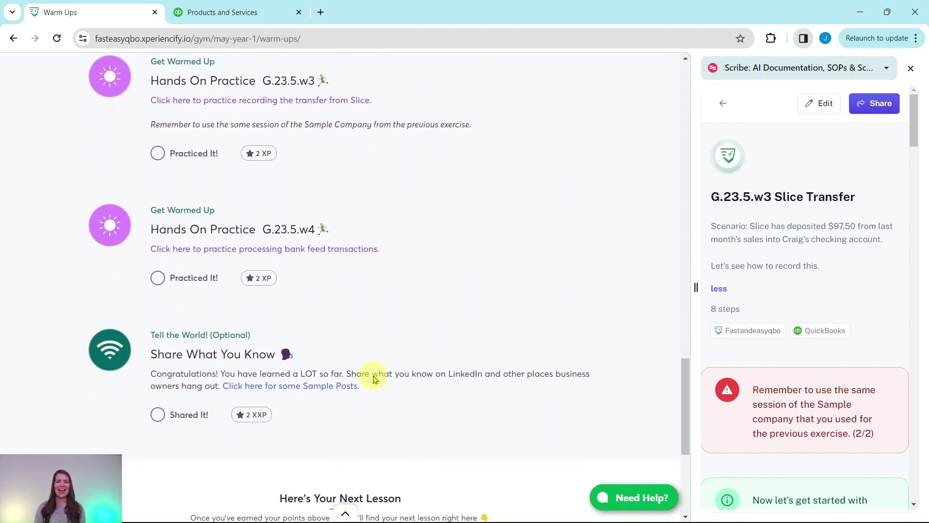
scroll(374, 379, "down", 2)
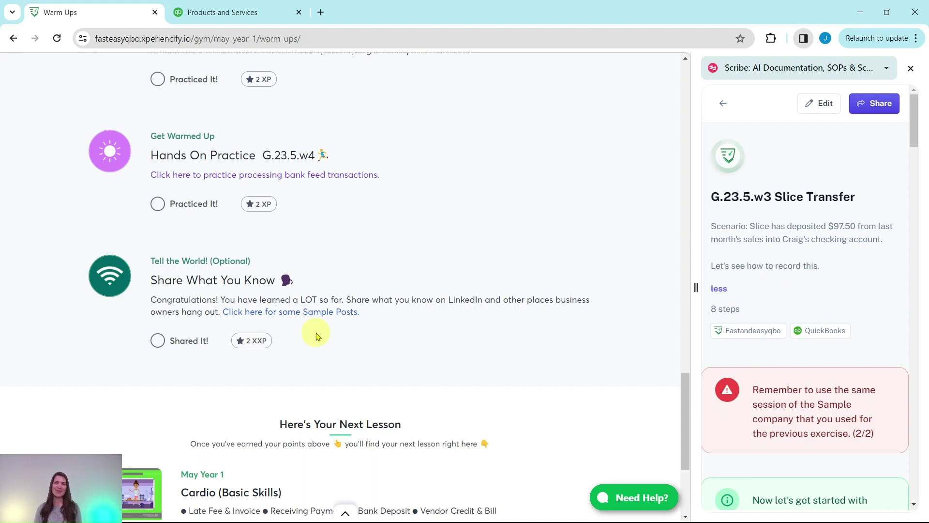
scroll(317, 336, "up", 4)
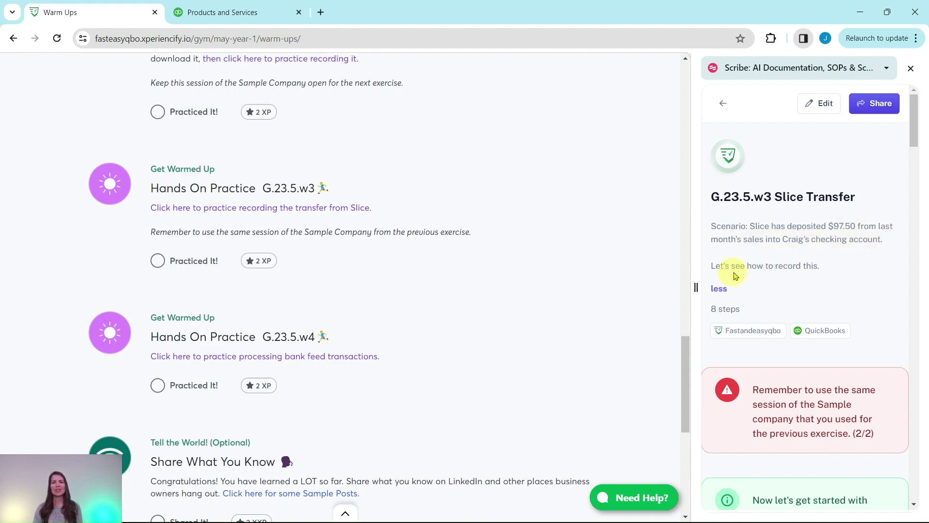
scroll(792, 242, "down", 3)
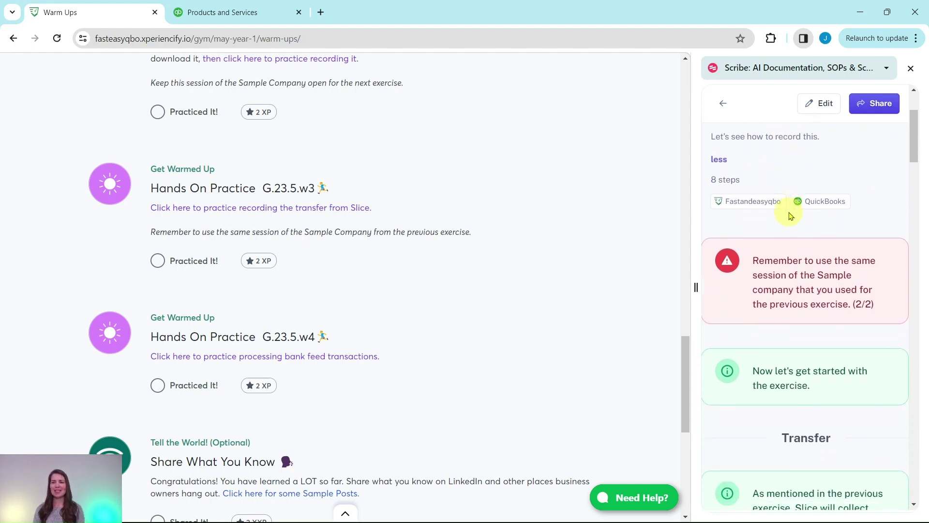
scroll(791, 216, "down", 1)
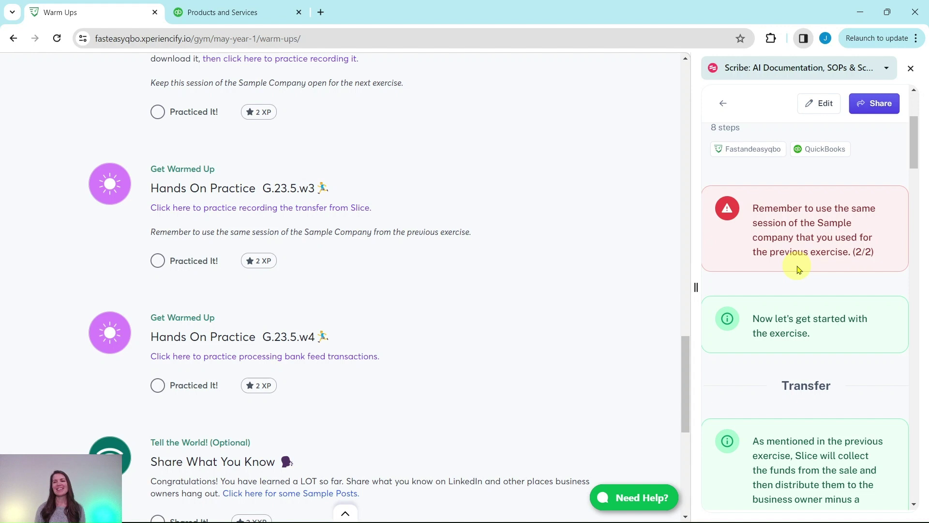
scroll(798, 269, "down", 5)
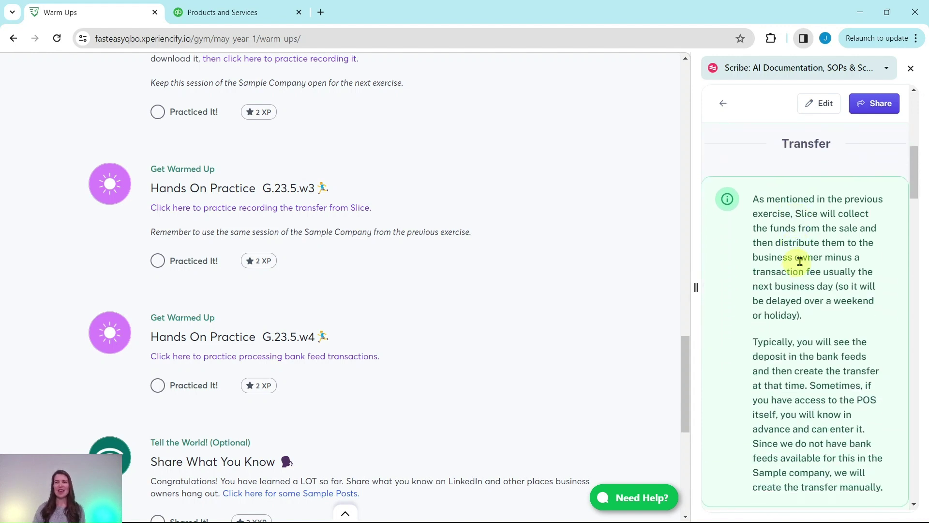
Step: Switch to QuickBooks and scroll the Products & services list to the Slice items
left_click(243, 13)
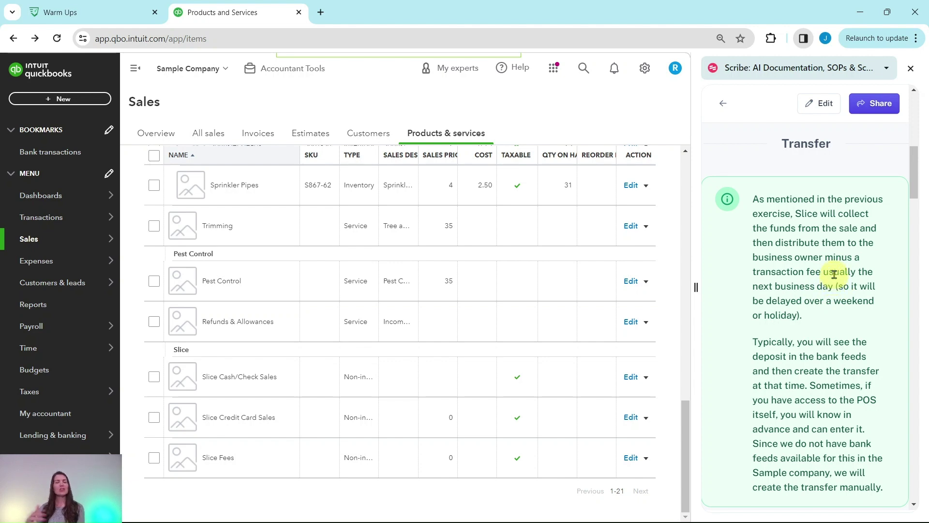
scroll(833, 275, "down", 3)
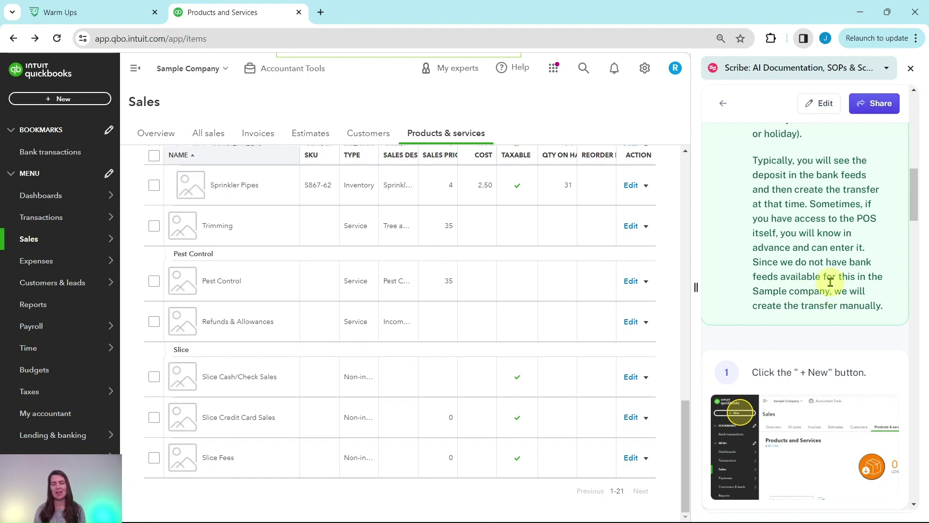
scroll(812, 239, "down", 4)
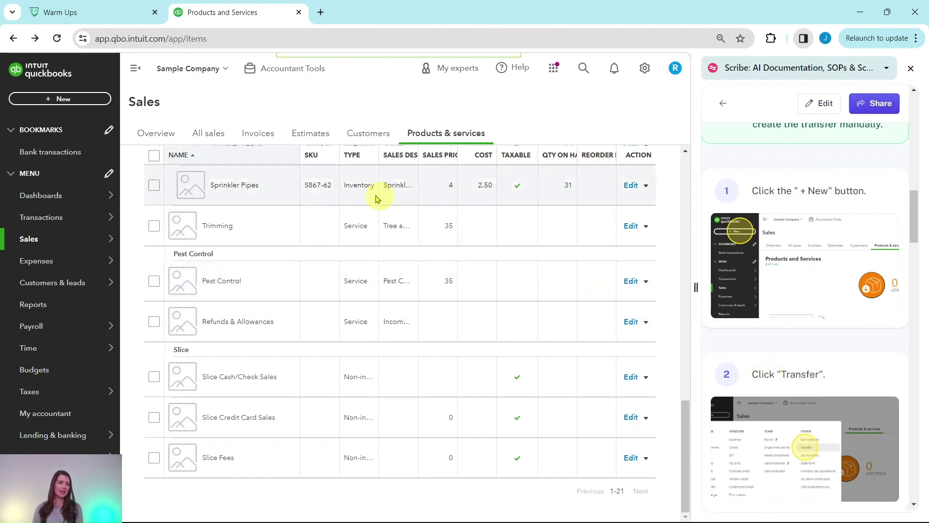
Step: Start a new Transfer from the + New menu's Other column
left_click(57, 105)
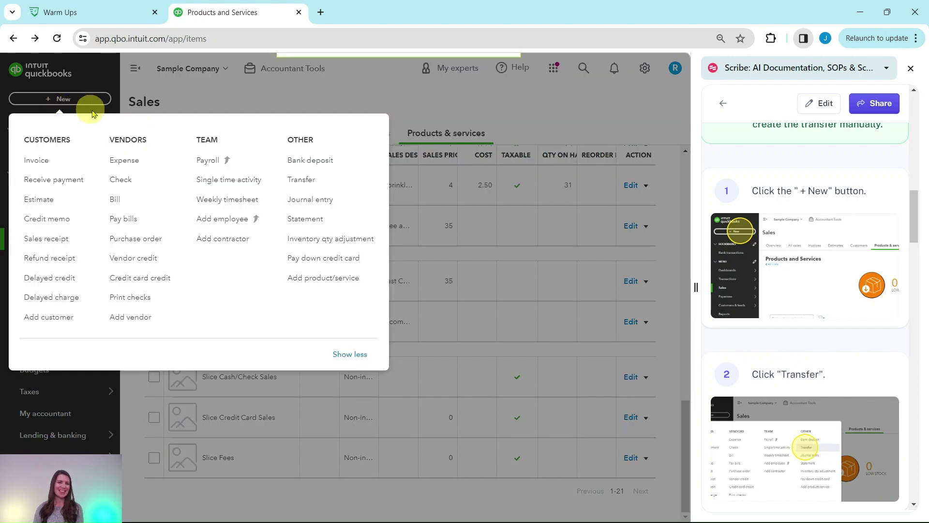
left_click(304, 180)
scroll(794, 368, "down", 7)
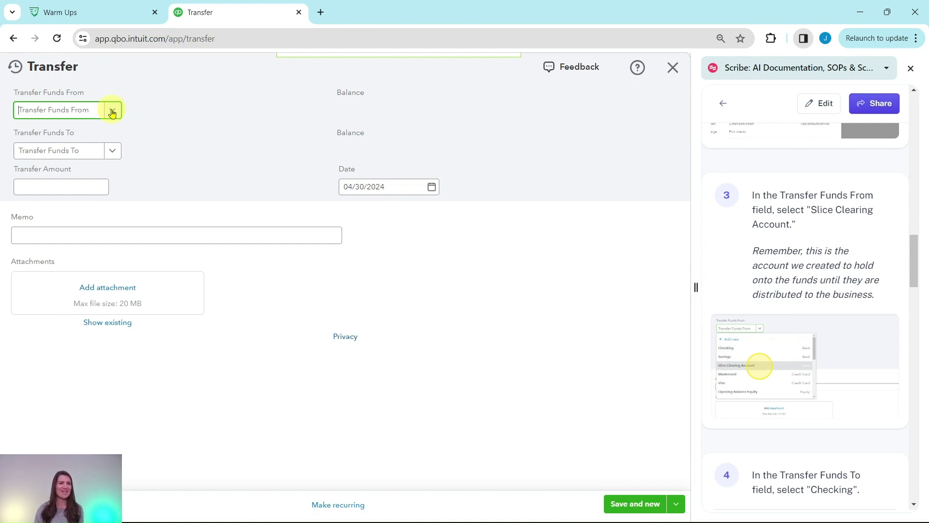
Step: Set the transfer source to Slice Clearing Account and the destination to Checking
left_click(112, 113)
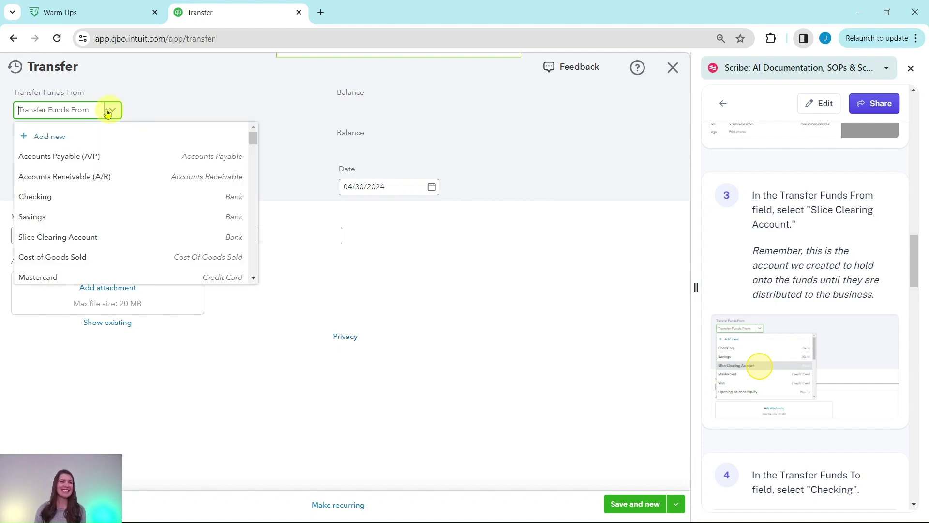
left_click(58, 237)
scroll(759, 278, "down", 6)
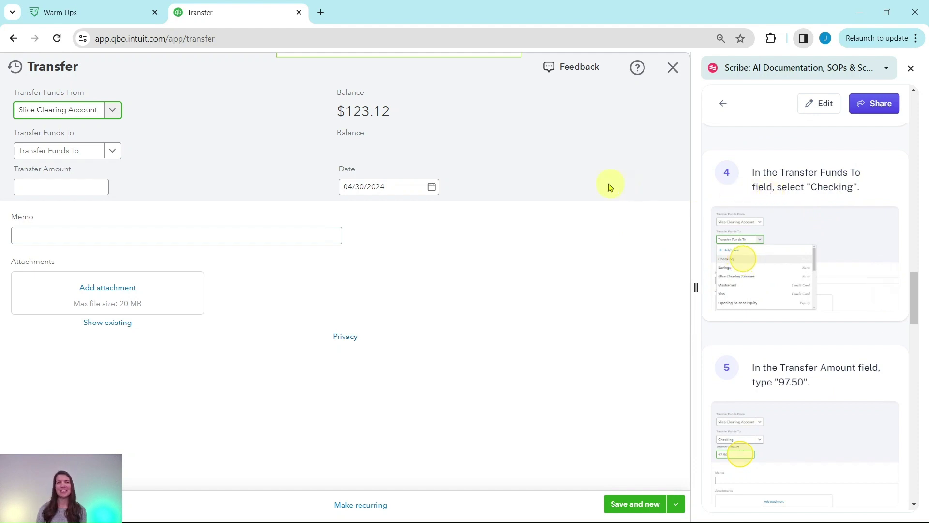
left_click(111, 152)
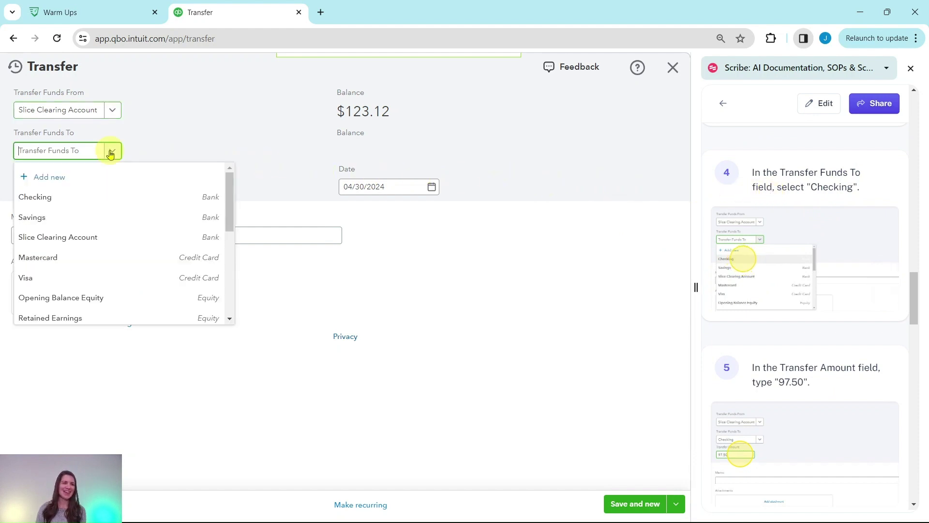
left_click(46, 198)
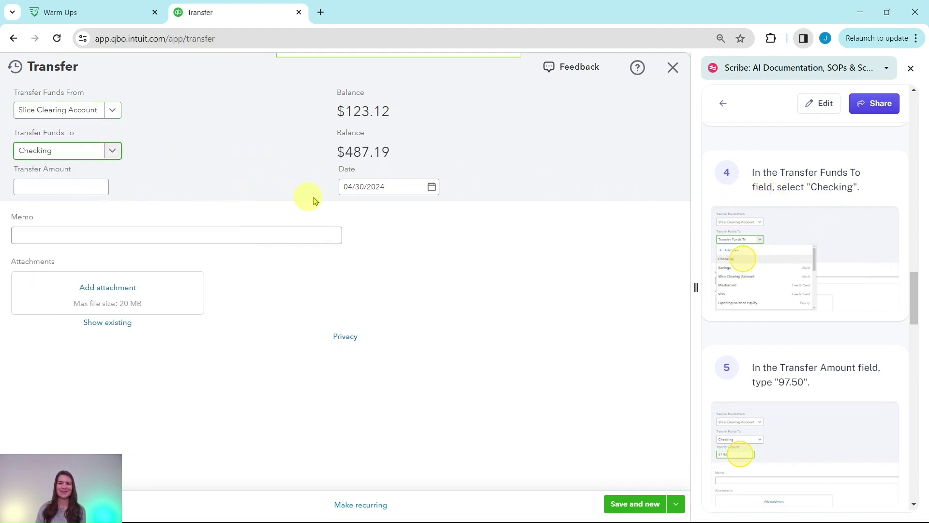
scroll(731, 286, "down", 3)
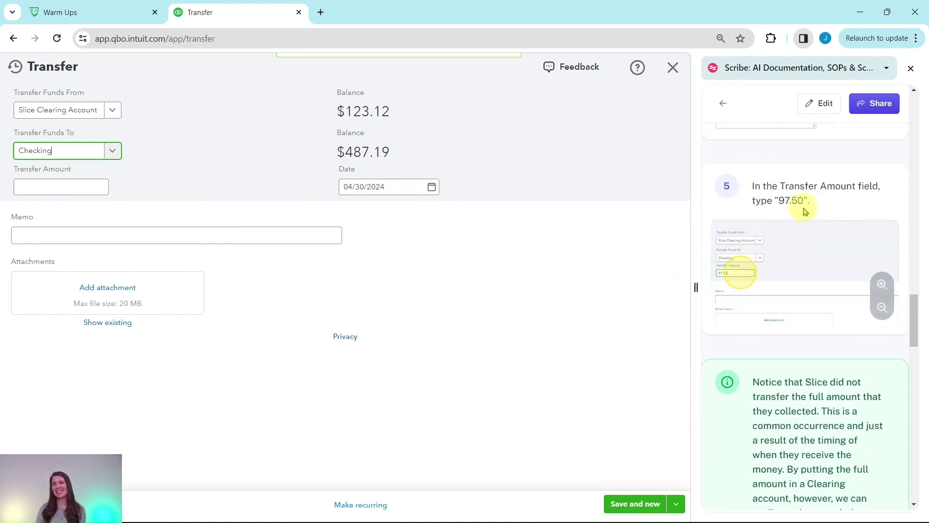
Step: Enter 97.50 as the transfer amount
left_click(93, 189)
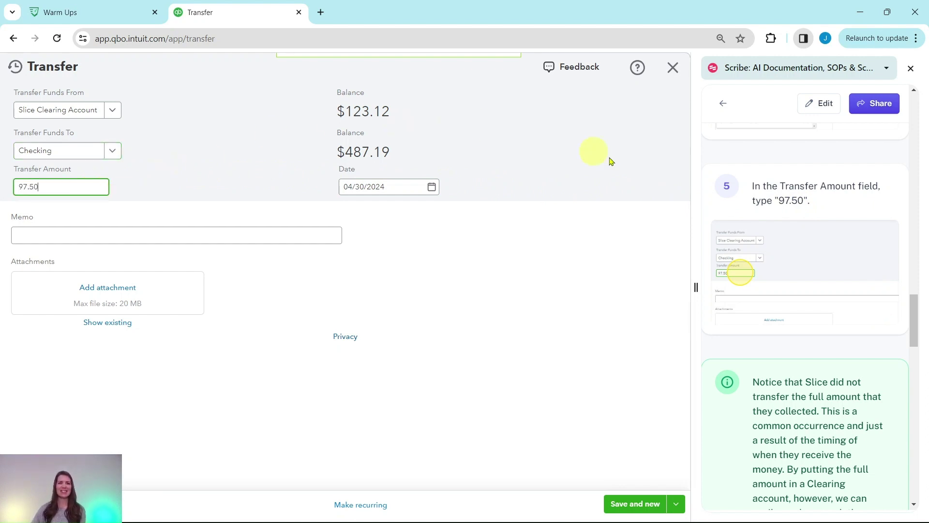
scroll(823, 237, "down", 5)
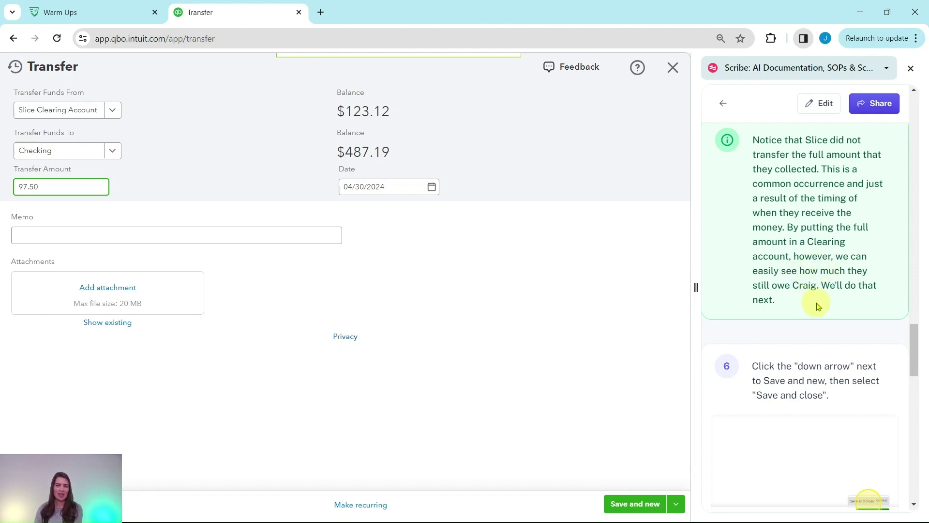
scroll(813, 297, "down", 3)
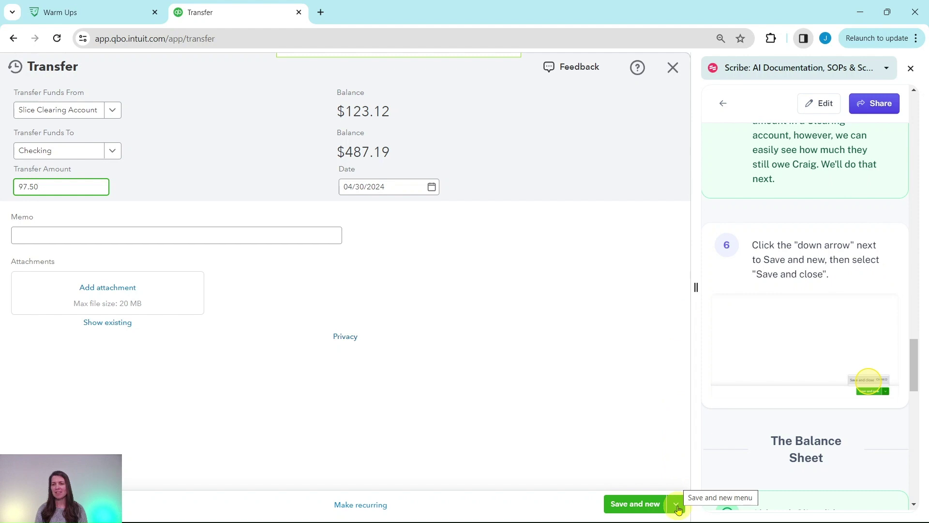
Step: Save and close the $97.50 Slice Clearing to Checking transfer
left_click(677, 506)
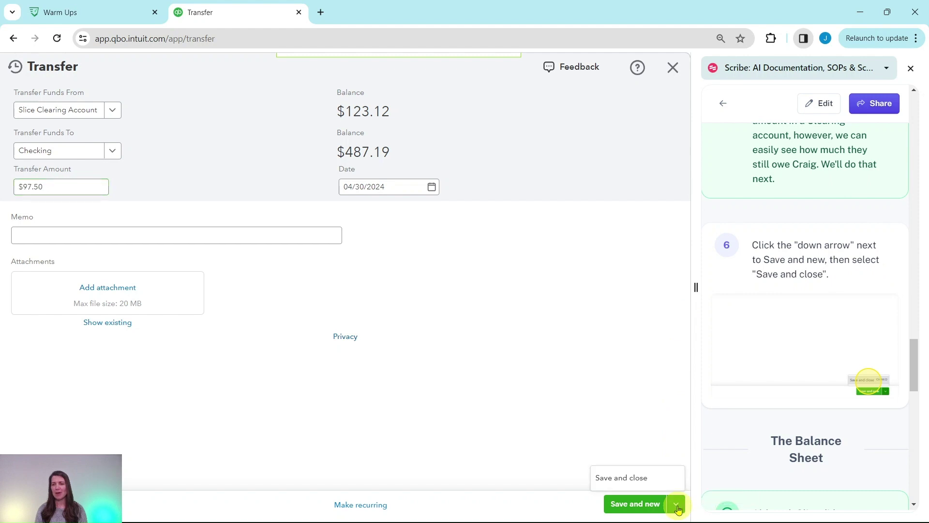
left_click(619, 480)
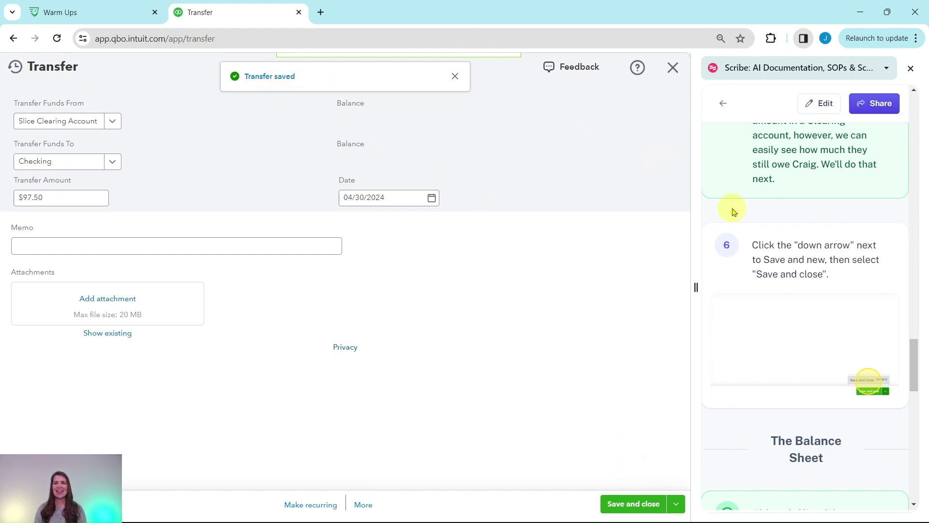
scroll(787, 281, "down", 3)
scroll(785, 269, "down", 5)
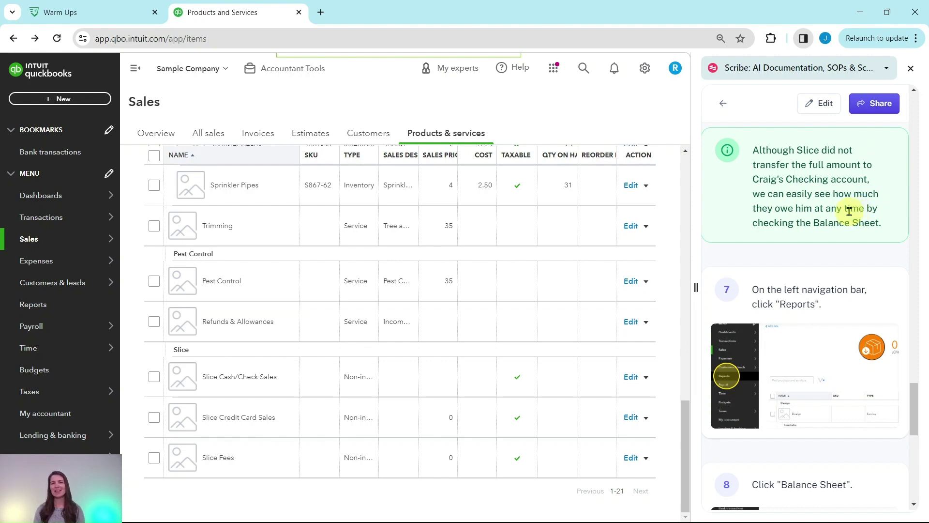
Step: Open the Balance Sheet report from Favorites on the Reports page
scroll(847, 211, "down", 3)
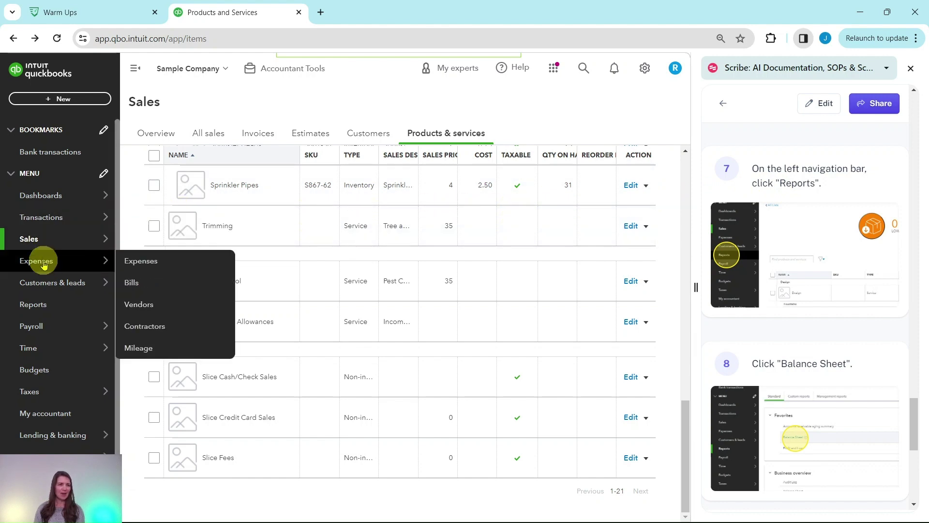
left_click(34, 306)
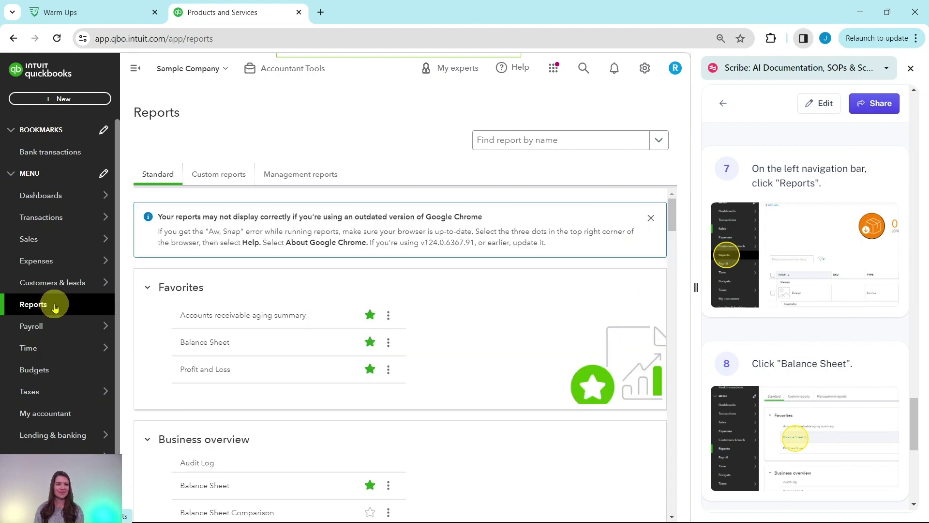
scroll(755, 370, "down", 3)
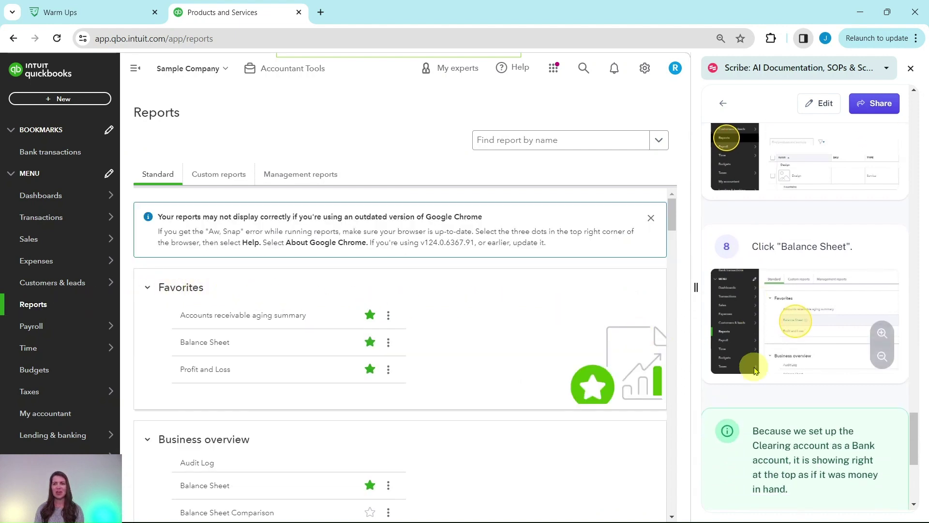
scroll(755, 371, "down", 2)
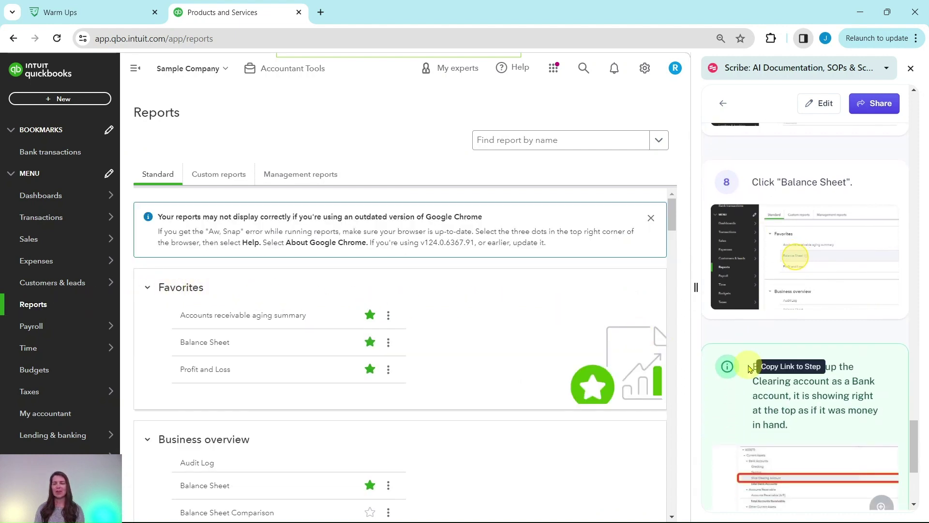
left_click(195, 343)
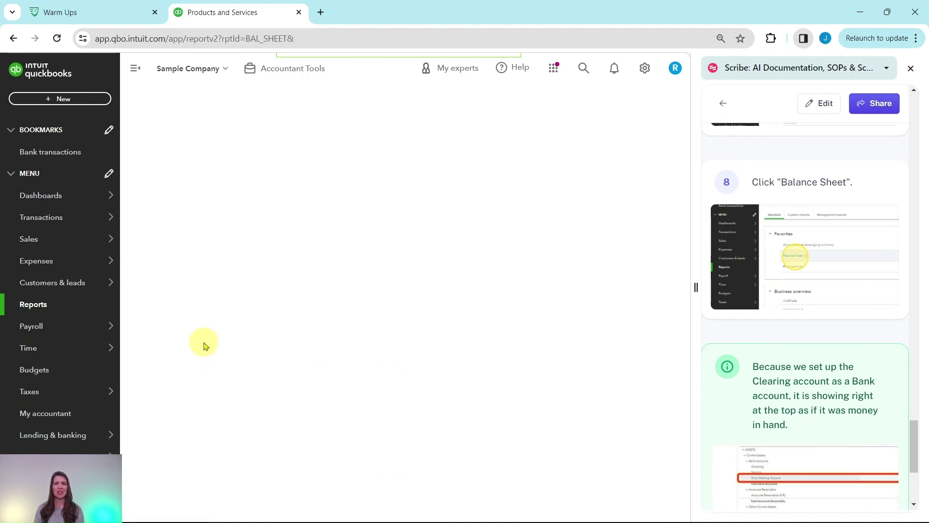
Step: Review the May 1, 2024 Balance Sheet, confirming Slice Clearing Account shows 25.62
scroll(792, 289, "down", 4)
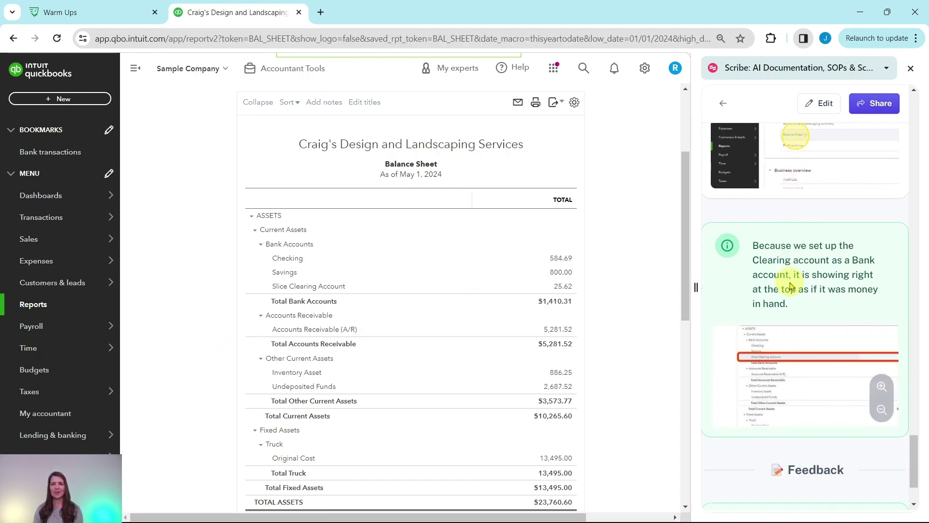